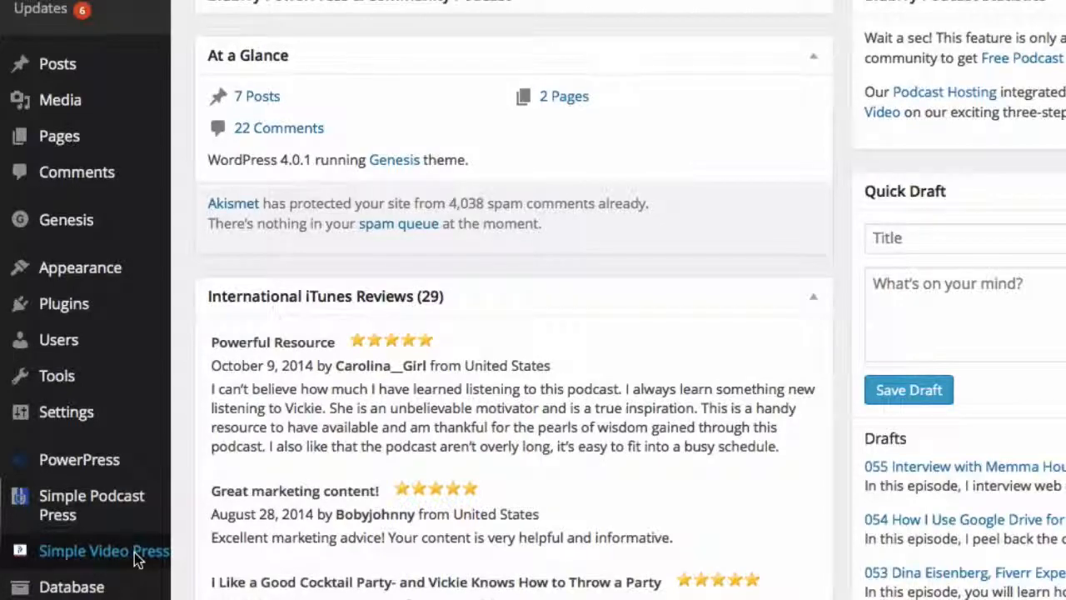
- Open the Simple Video Press plugin settings and start signing in with Google to connect the YouTube account
click(138, 552)
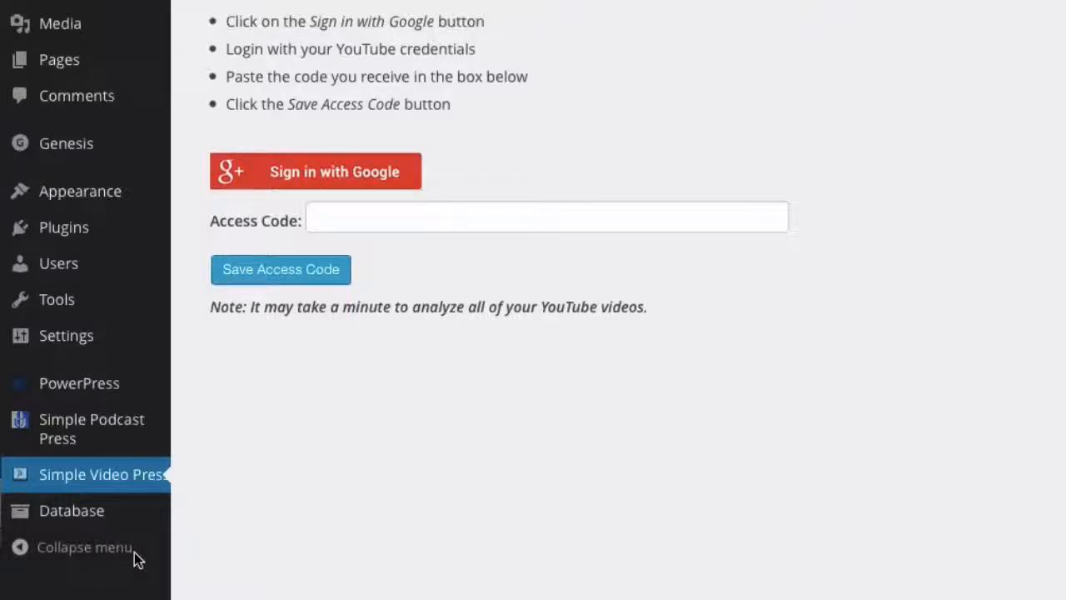
click(374, 192)
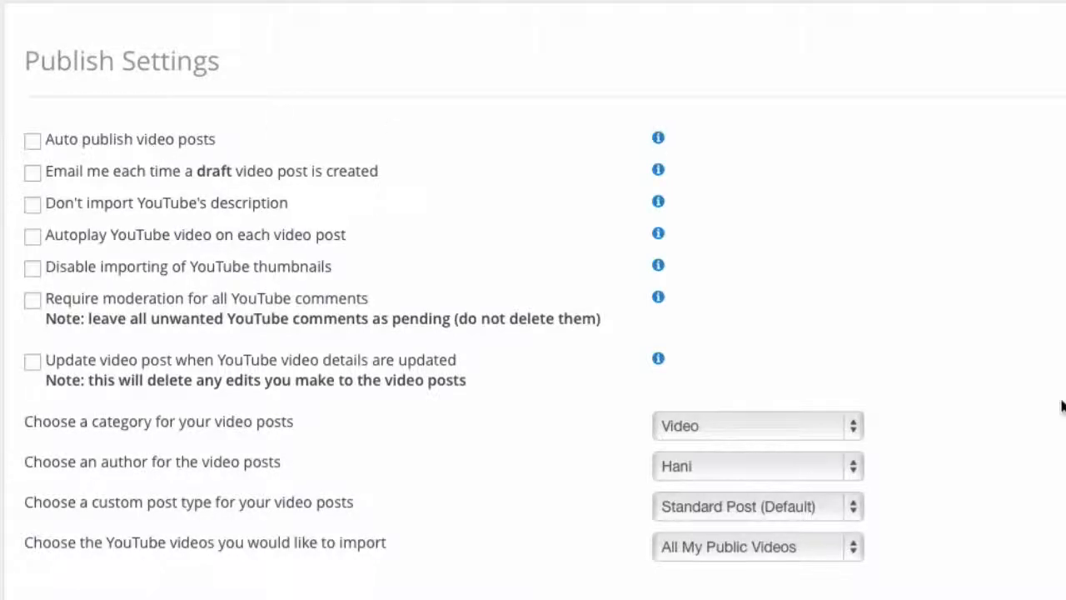
- Review the publish settings and the choices for which YouTube videos to import, keeping All My Public Videos
scroll(800, 366, down, 1)
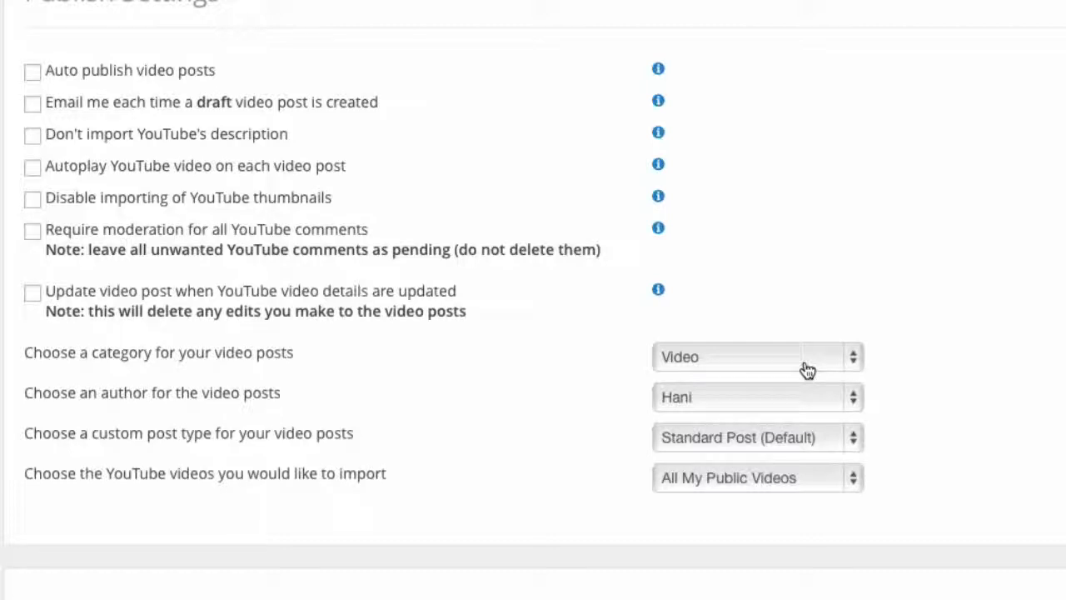
scroll(1003, 403, down, 1)
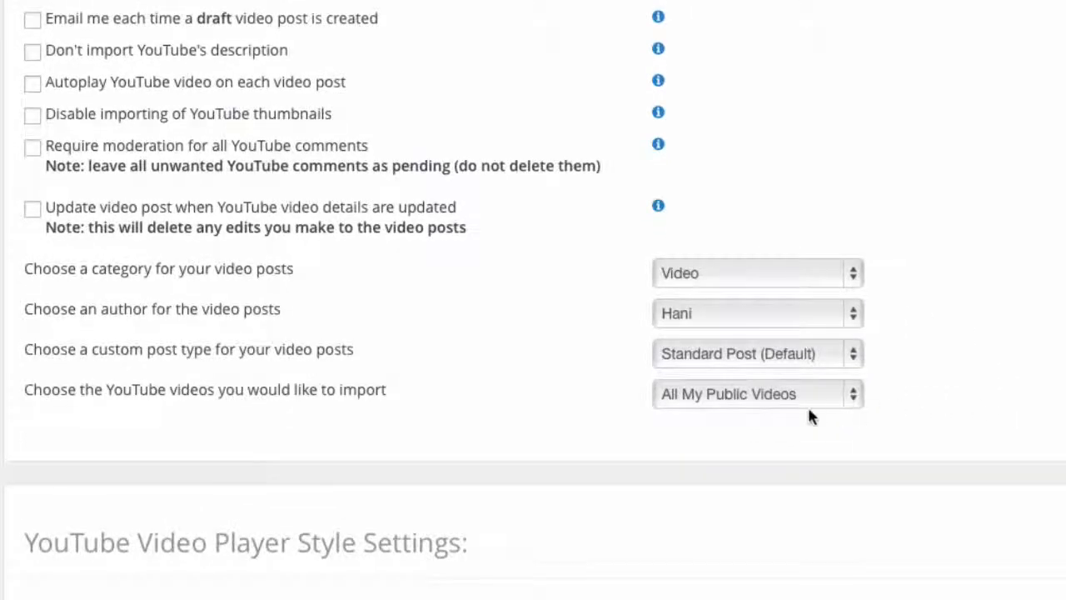
click(810, 407)
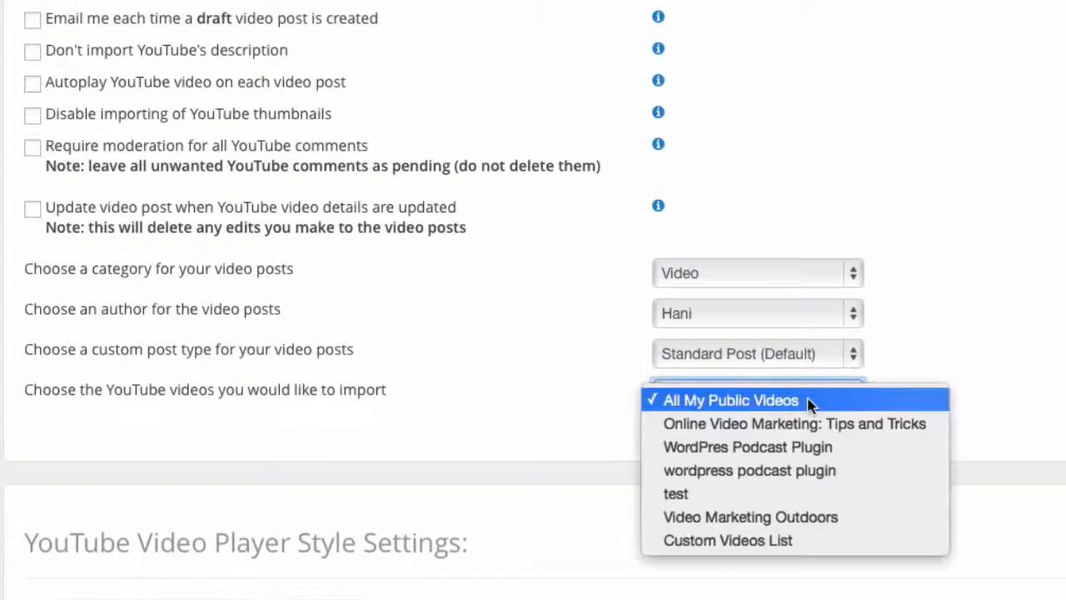
click(906, 373)
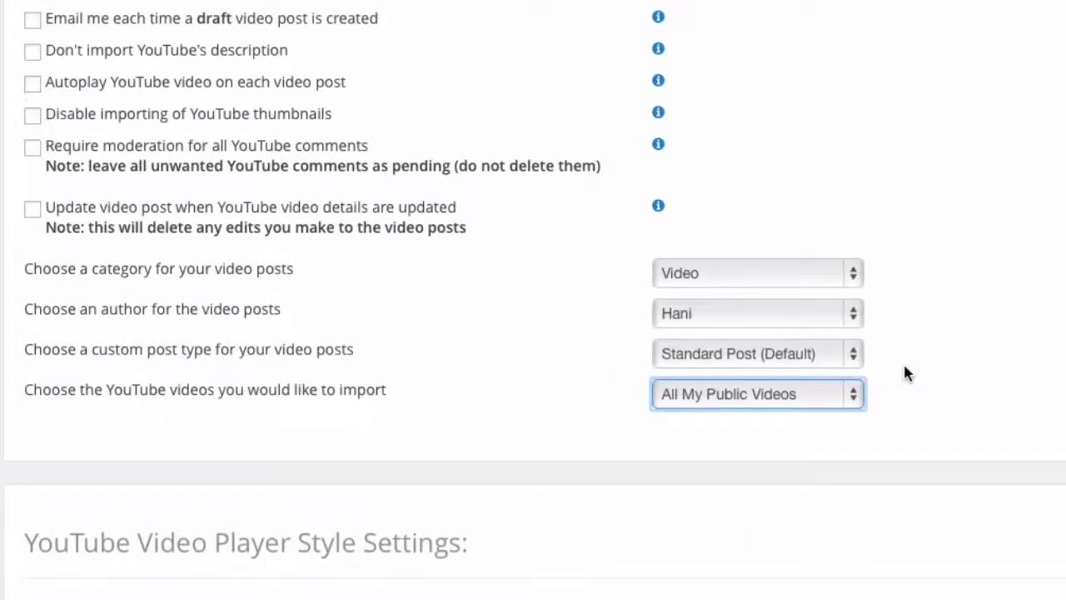
- Save the plugin settings and manually import the new YouTube videos
scroll(906, 373, down, 20)
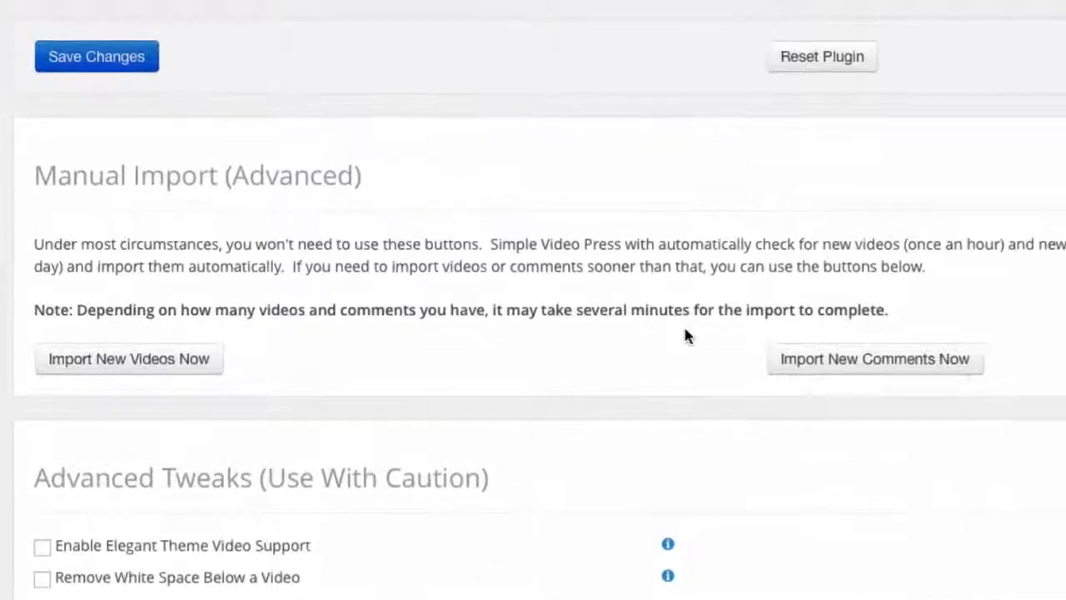
click(112, 66)
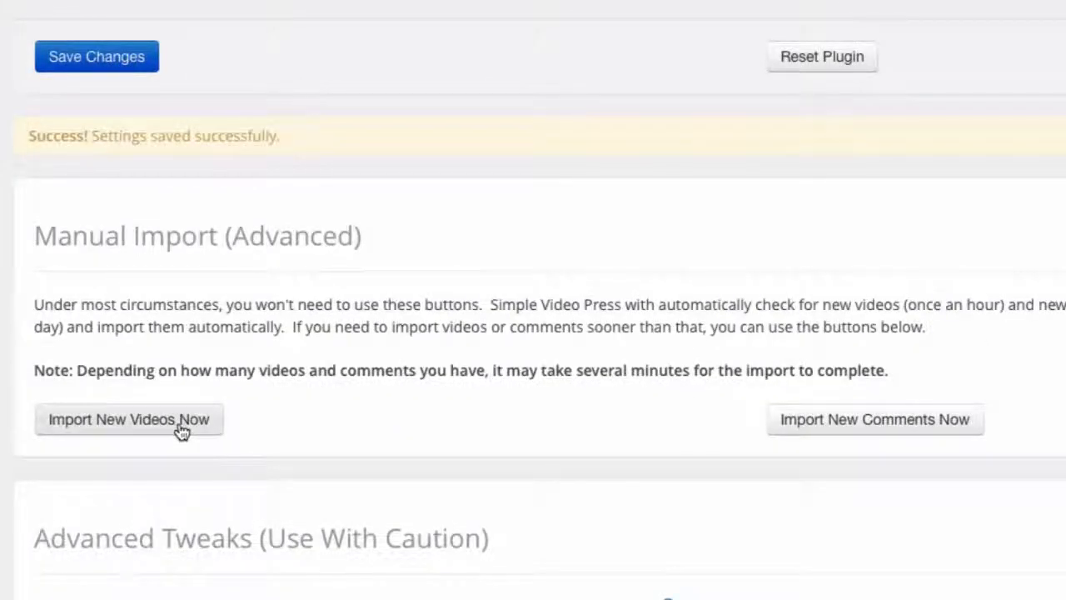
click(183, 431)
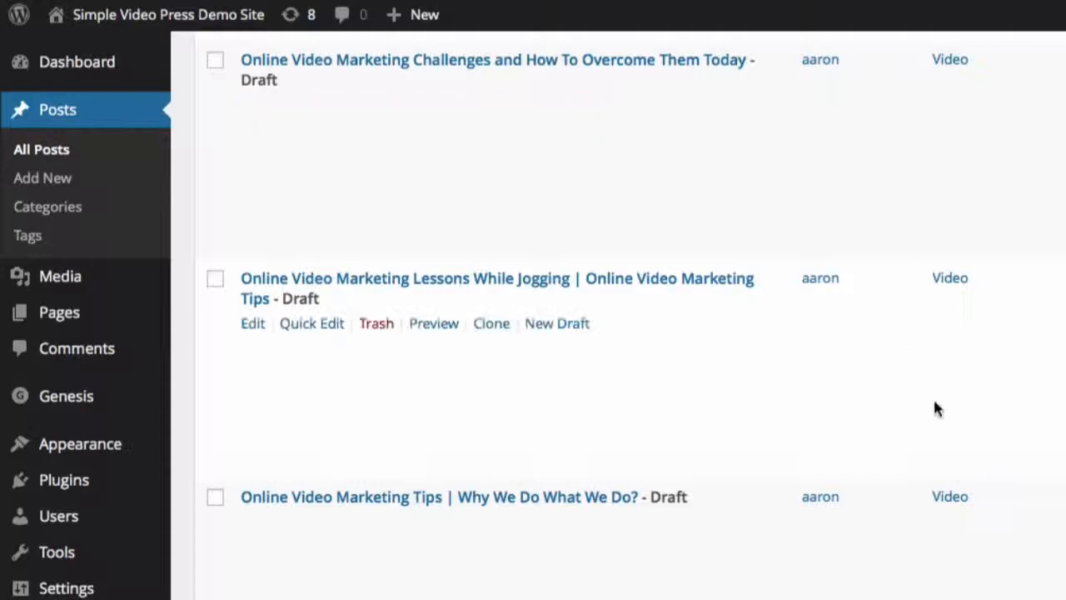
- Open the draft "Online Video Marketing Challenges and How To Overcome Them Today" for editing and examine its description, tags and featured image
scroll(932, 407, down, 1)
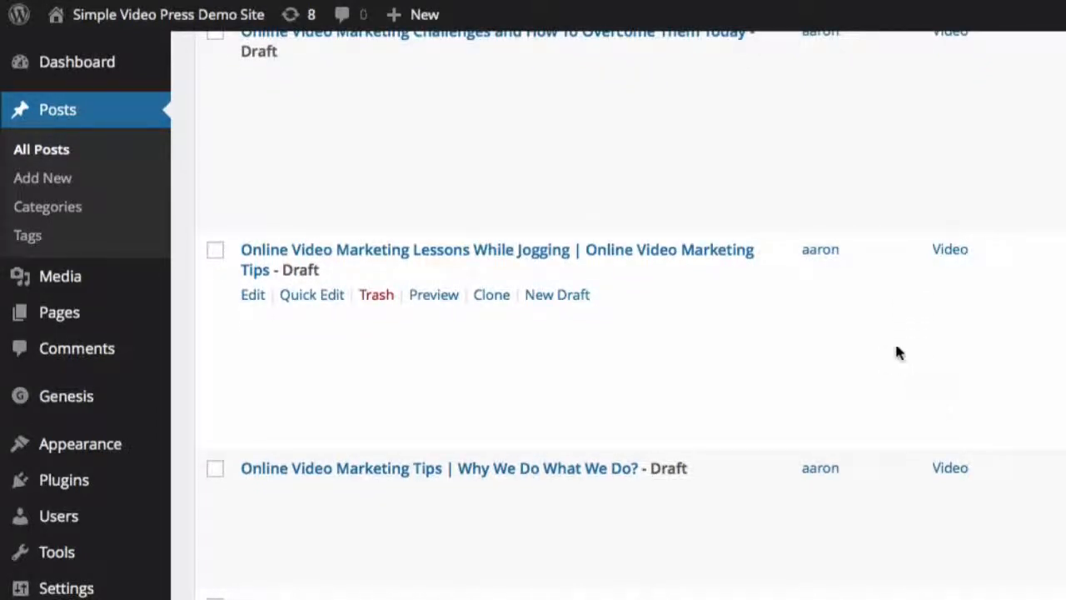
scroll(896, 353, up, 2)
mouse_move(504, 132)
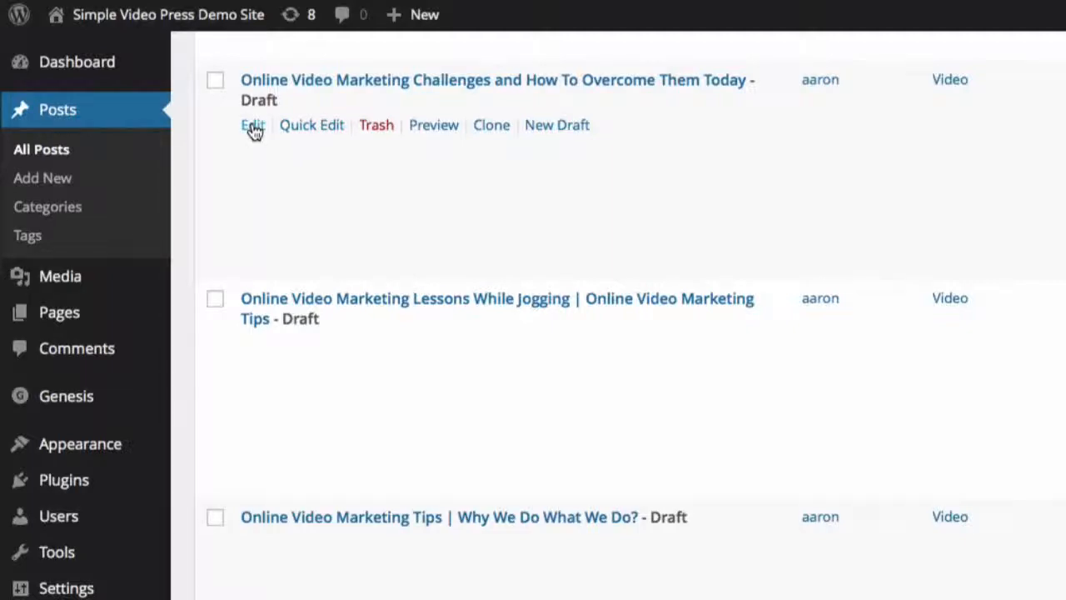
click(253, 126)
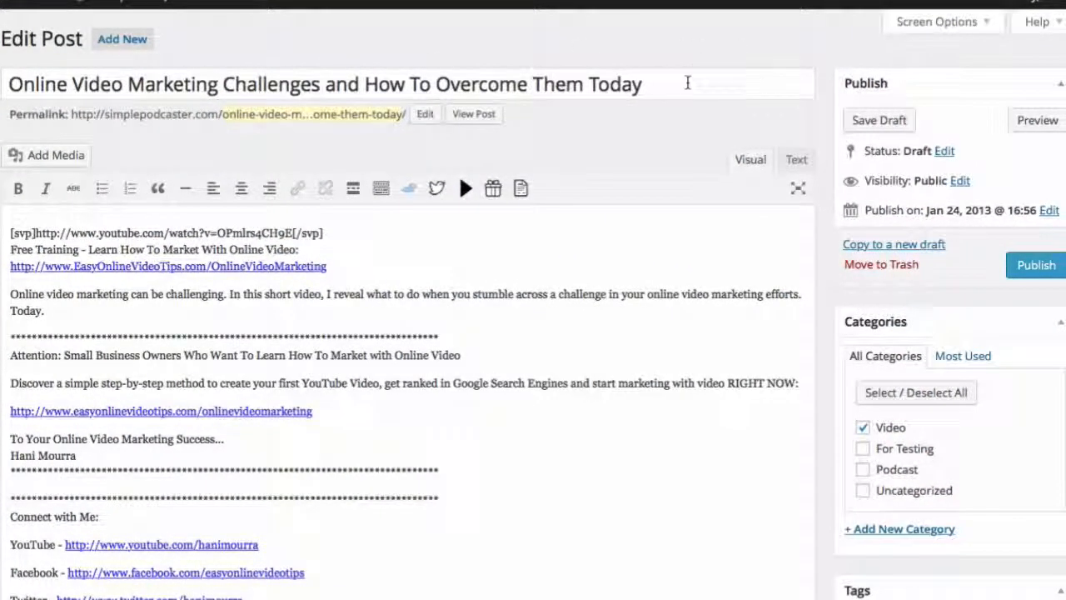
scroll(827, 383, down, 5)
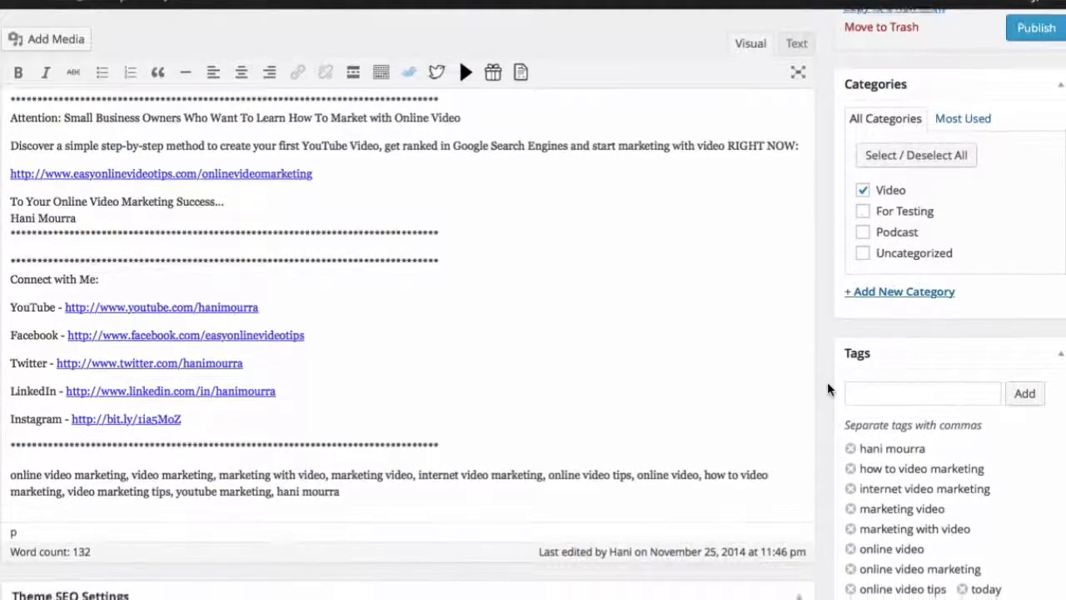
scroll(827, 388, down, 1)
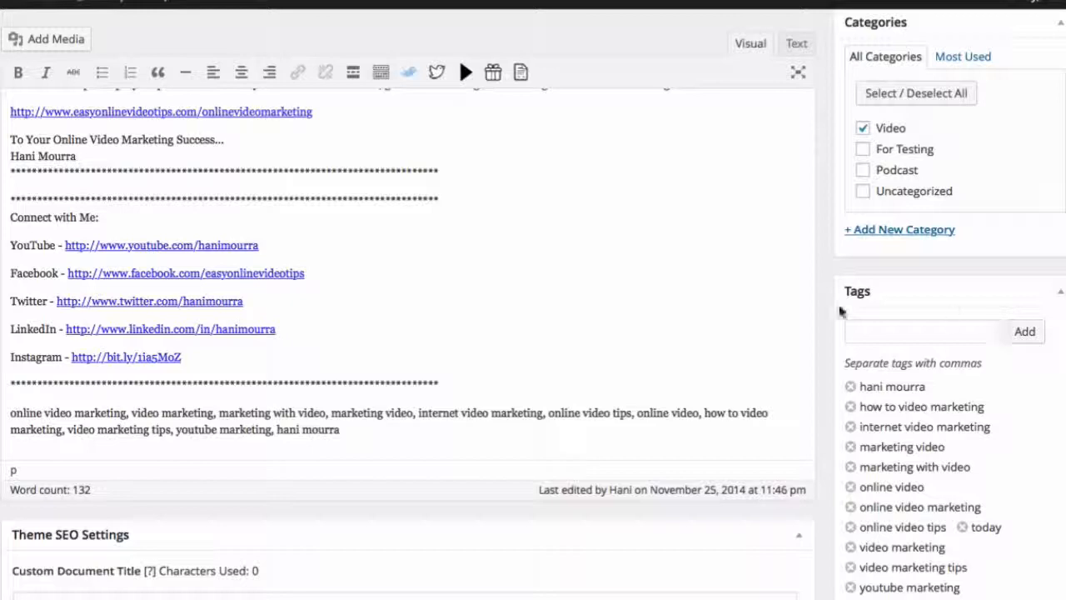
scroll(749, 490, up, 1)
scroll(751, 495, down, 5)
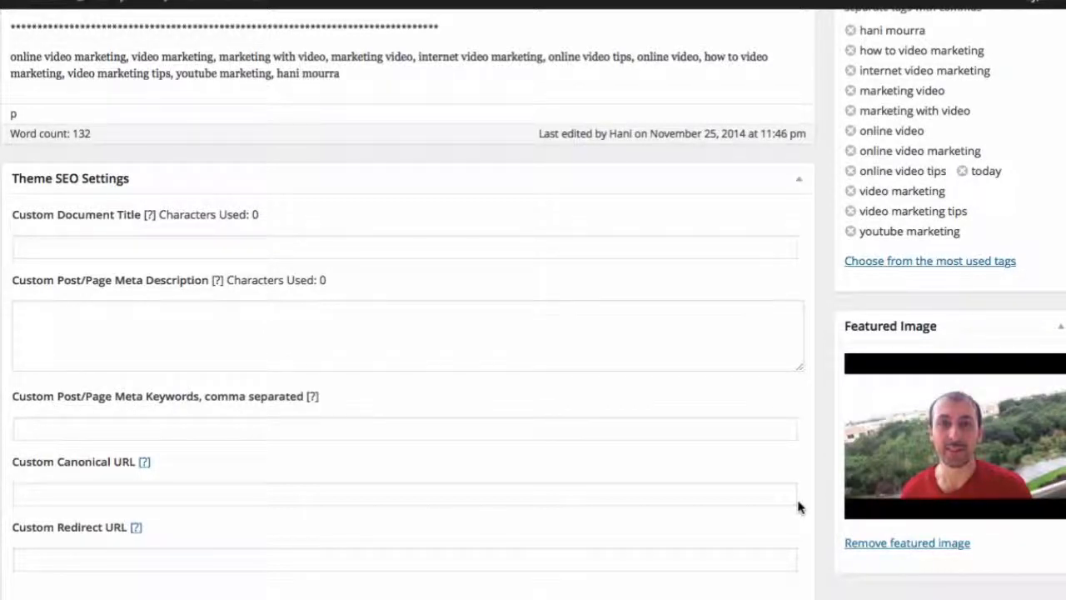
scroll(797, 507, down, 2)
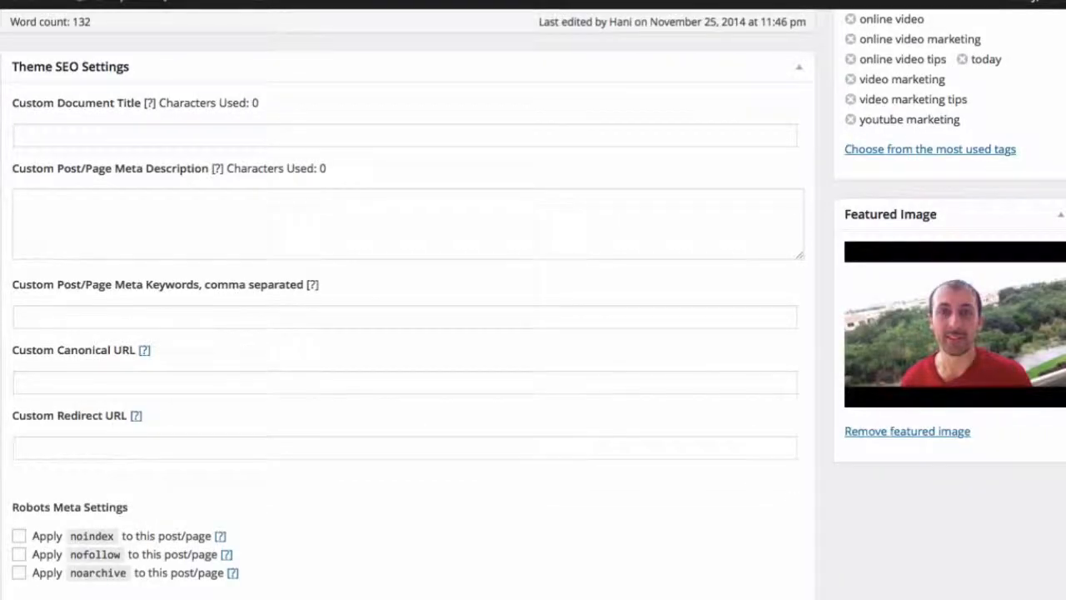
scroll(1003, 284, up, 15)
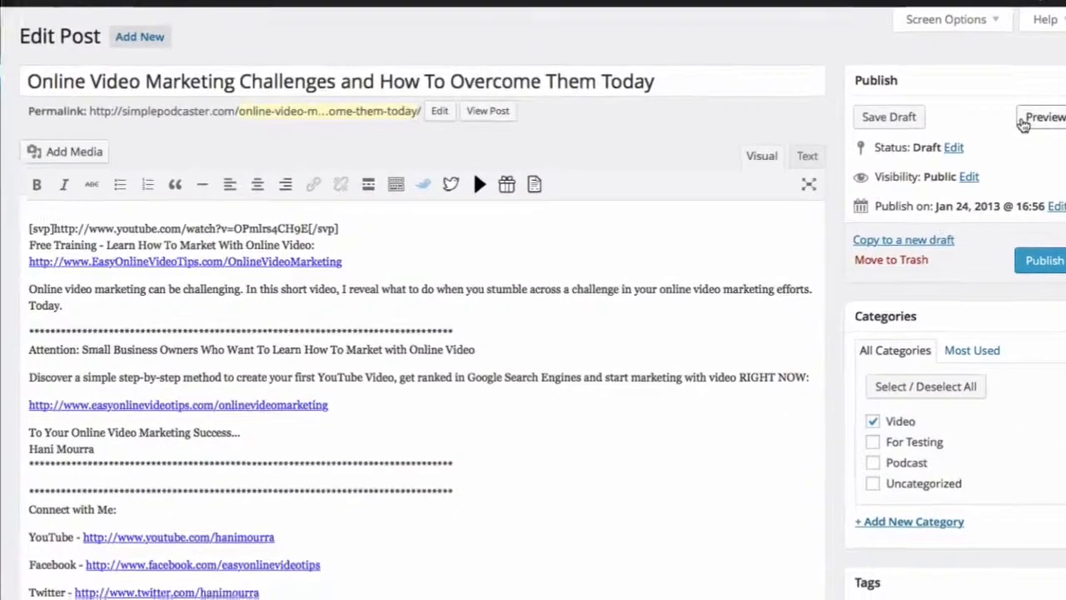
- Preview the draft video post and examine its player, share buttons, opt-in form and imported comments
click(1034, 119)
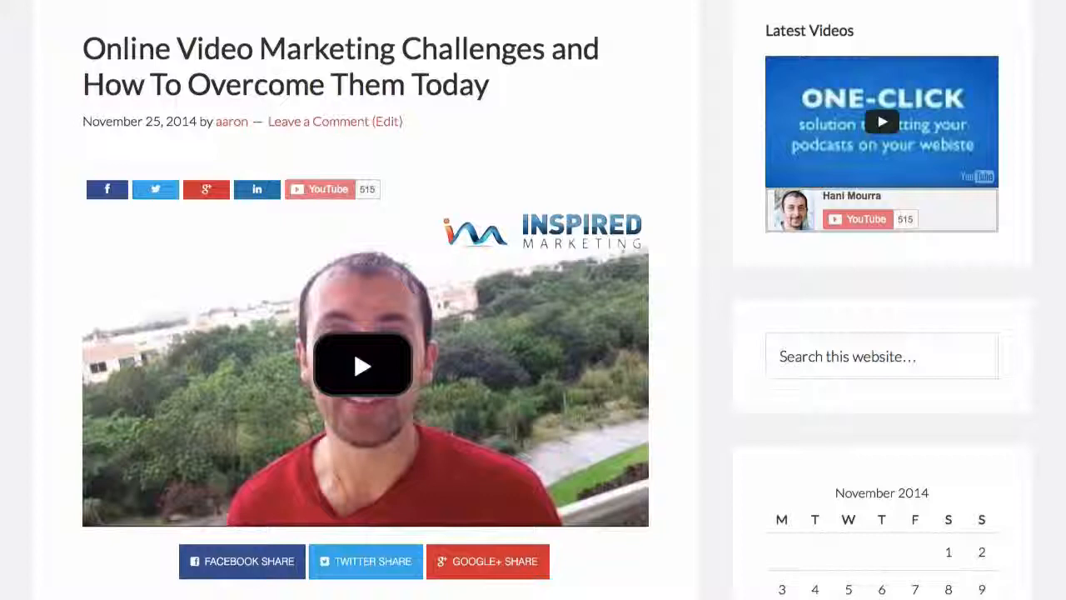
scroll(532, 299, down, 2)
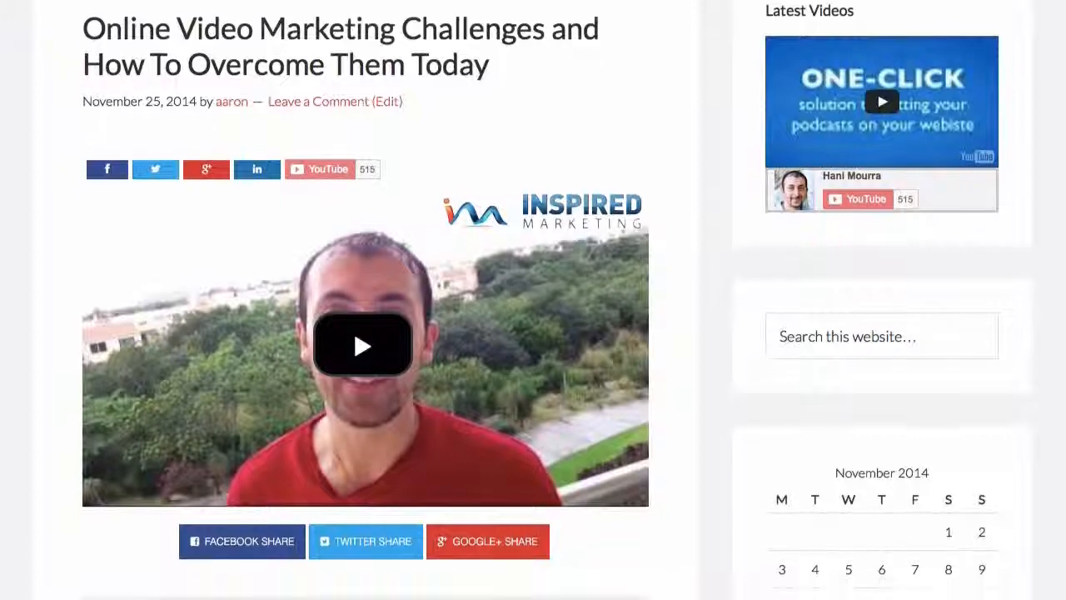
scroll(671, 92, down, 1)
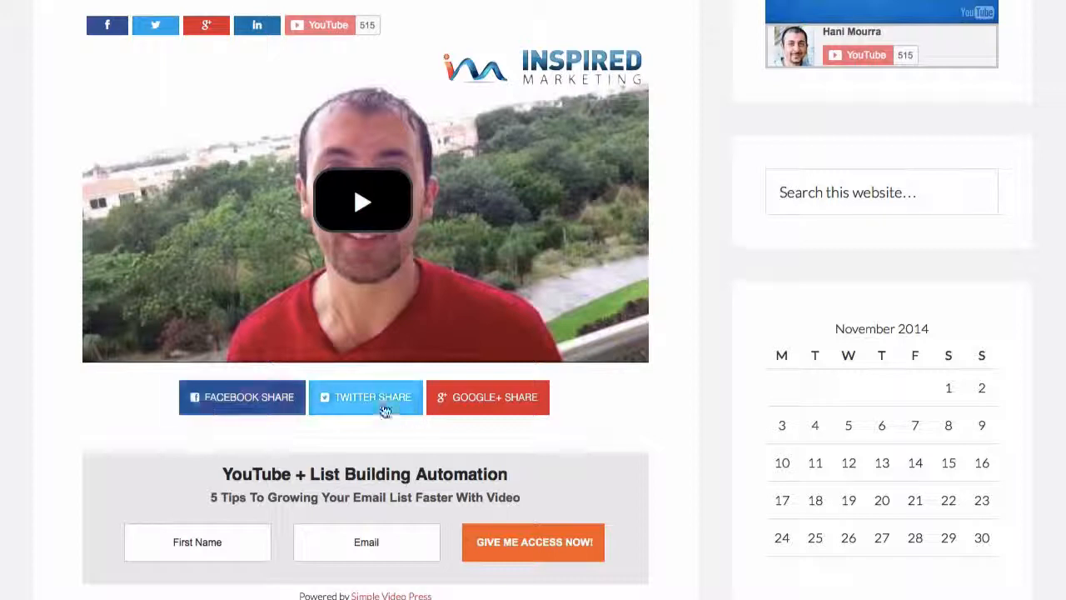
scroll(440, 421, down, 1)
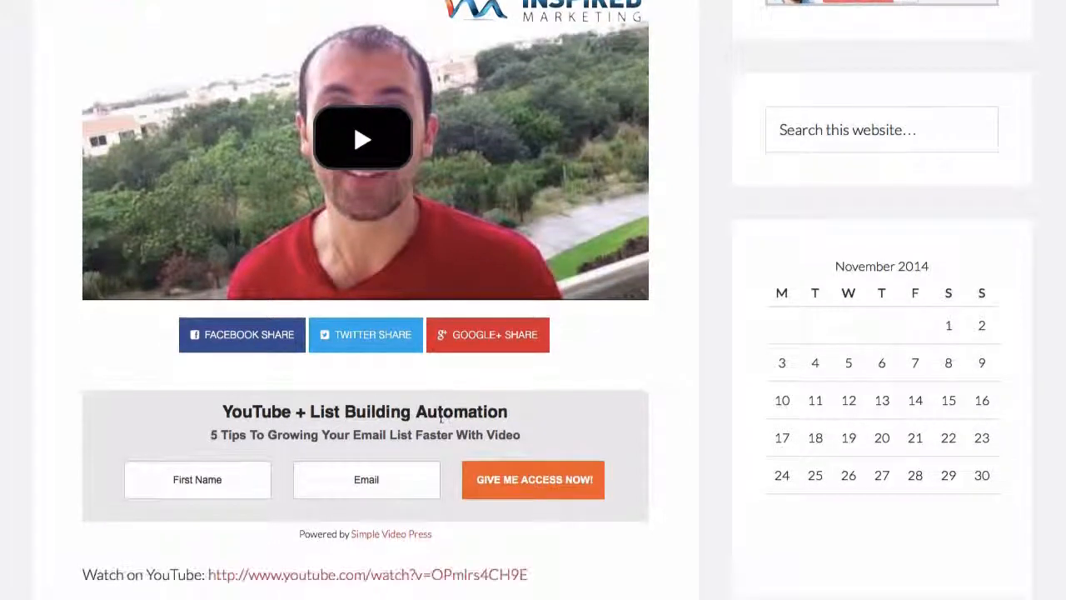
scroll(440, 415, down, 1)
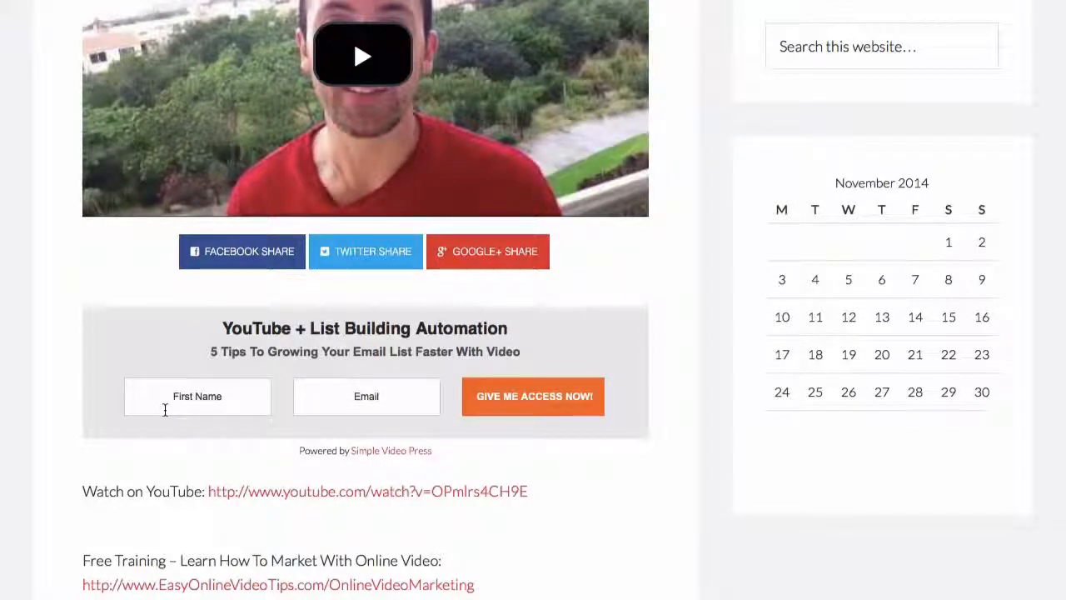
scroll(165, 410, up, 2)
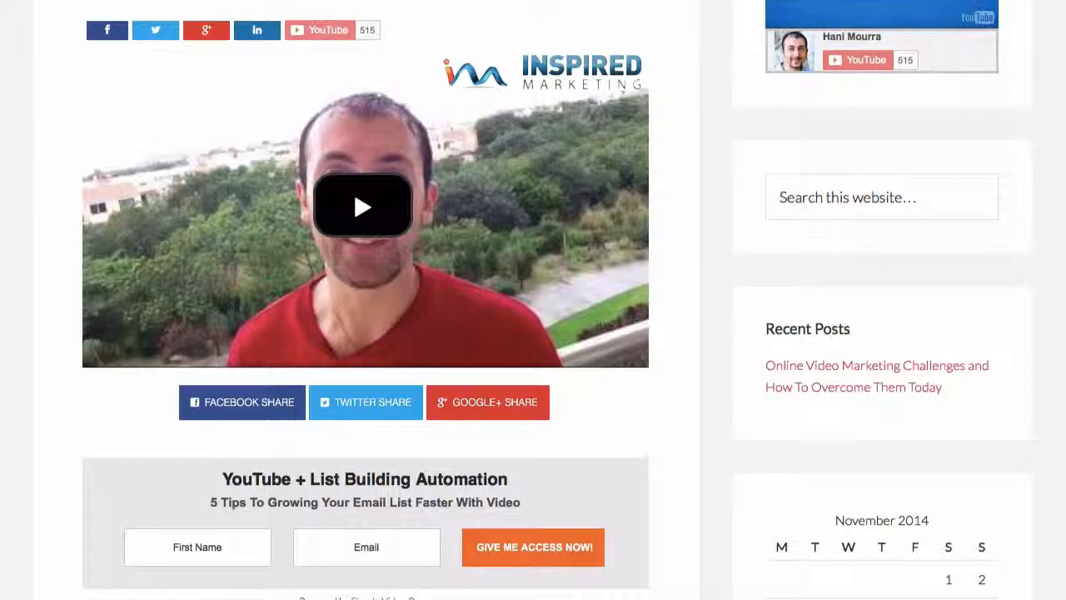
scroll(366, 299, down, 15)
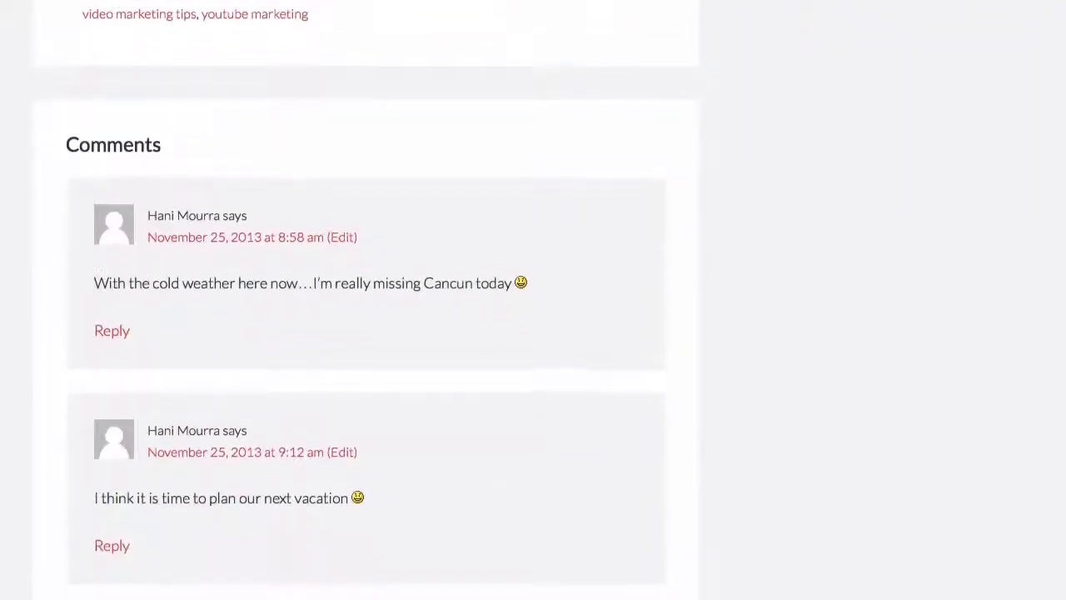
scroll(365, 300, down, 2)
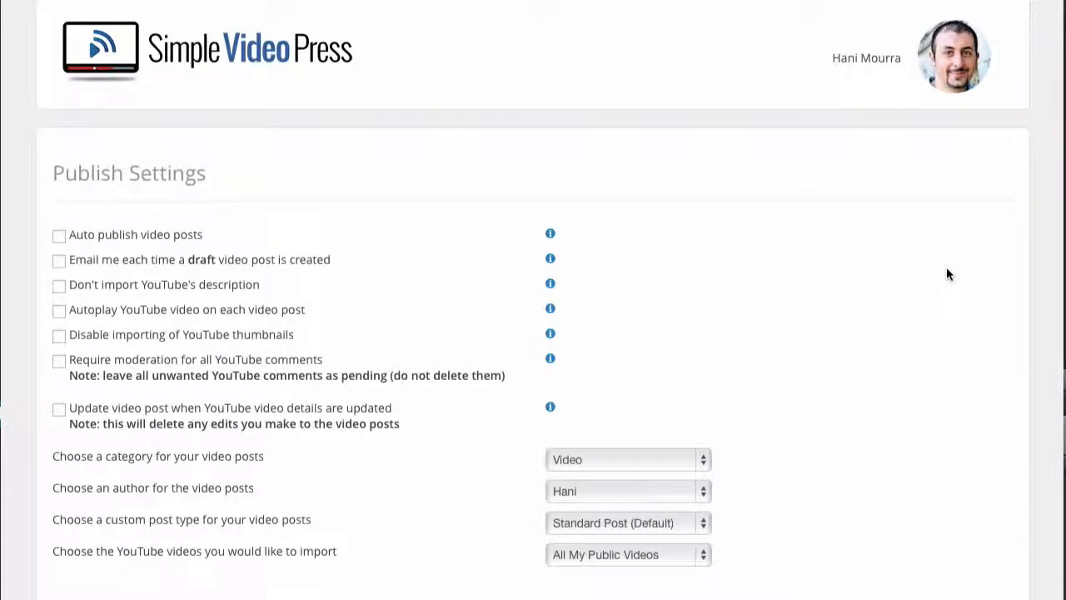
- Review the plugin's YouTube video player style settings, including the logo, link options, custom width and player colors
scroll(946, 274, down, 3)
scroll(947, 237, down, 10)
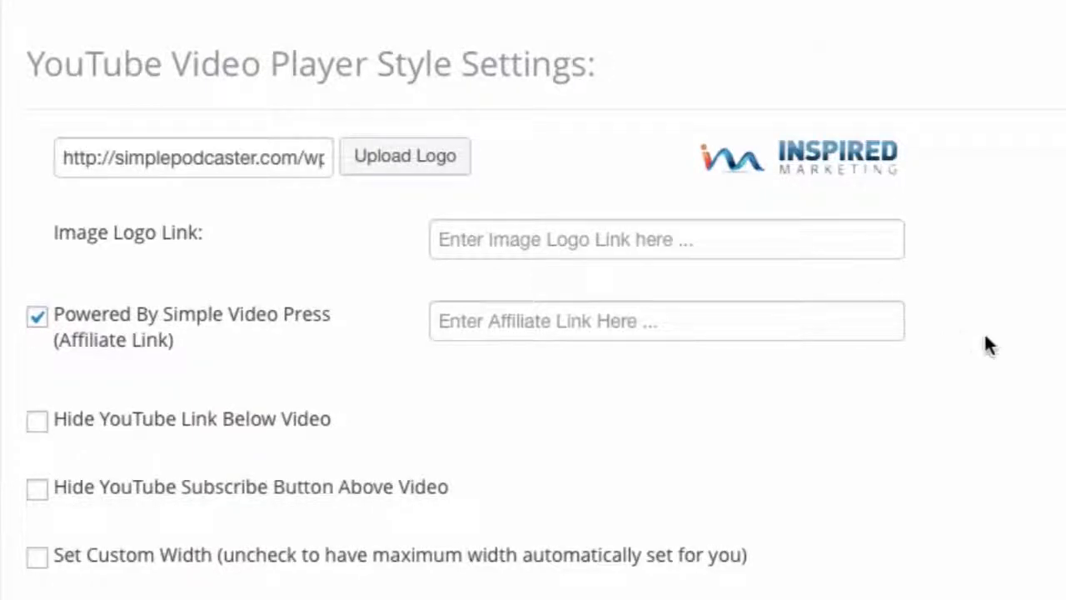
scroll(988, 341, down, 3)
scroll(750, 358, down, 2)
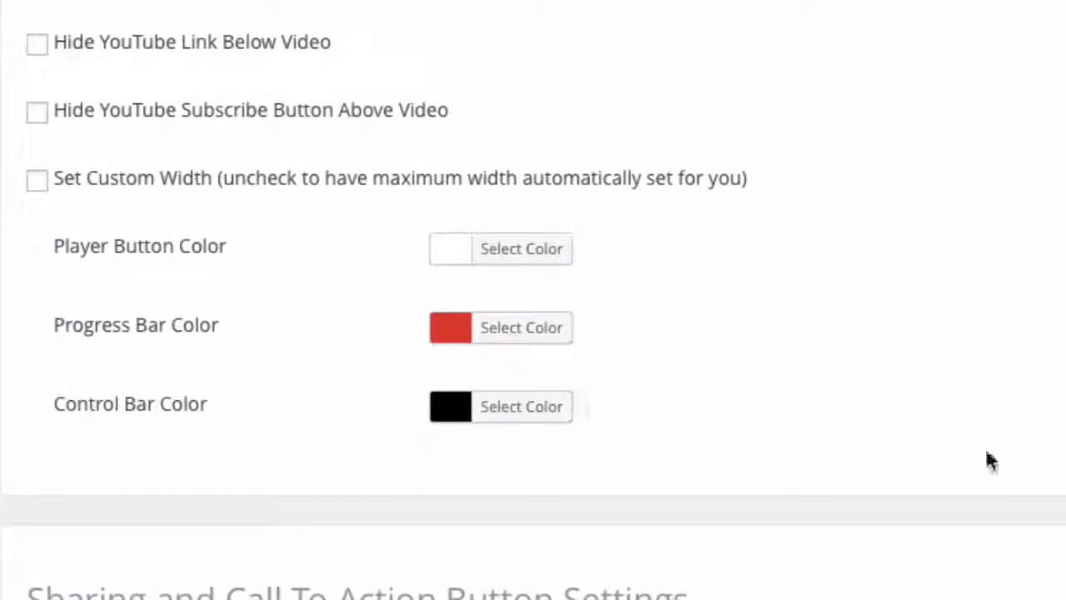
- Review the sharing and call-to-action button settings, including share, social and custom buttons and the in-video CTA options
scroll(988, 458, down, 6)
scroll(986, 451, down, 1)
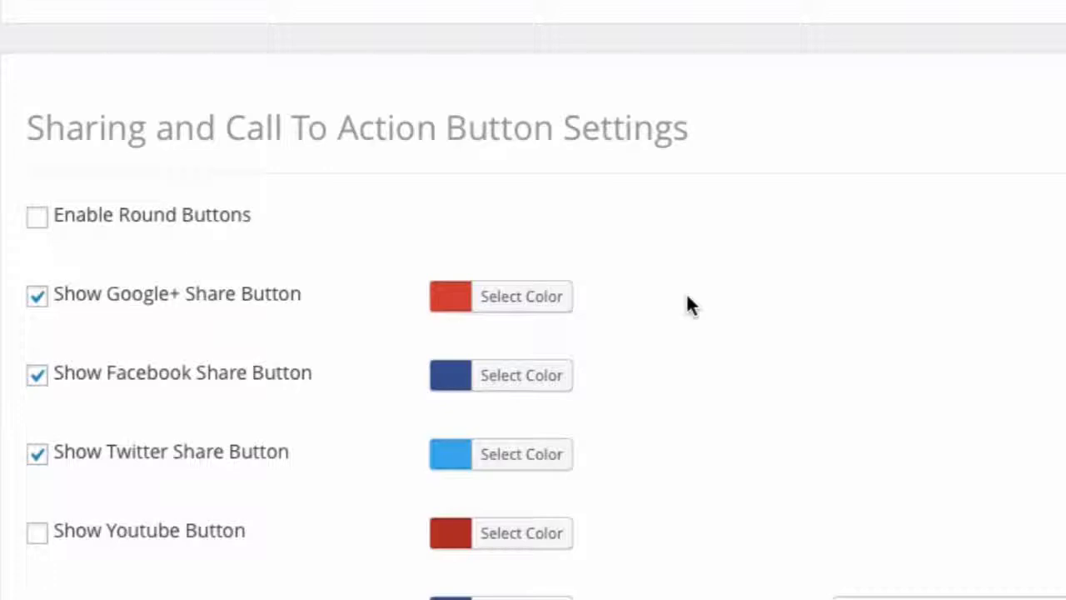
scroll(688, 301, down, 2)
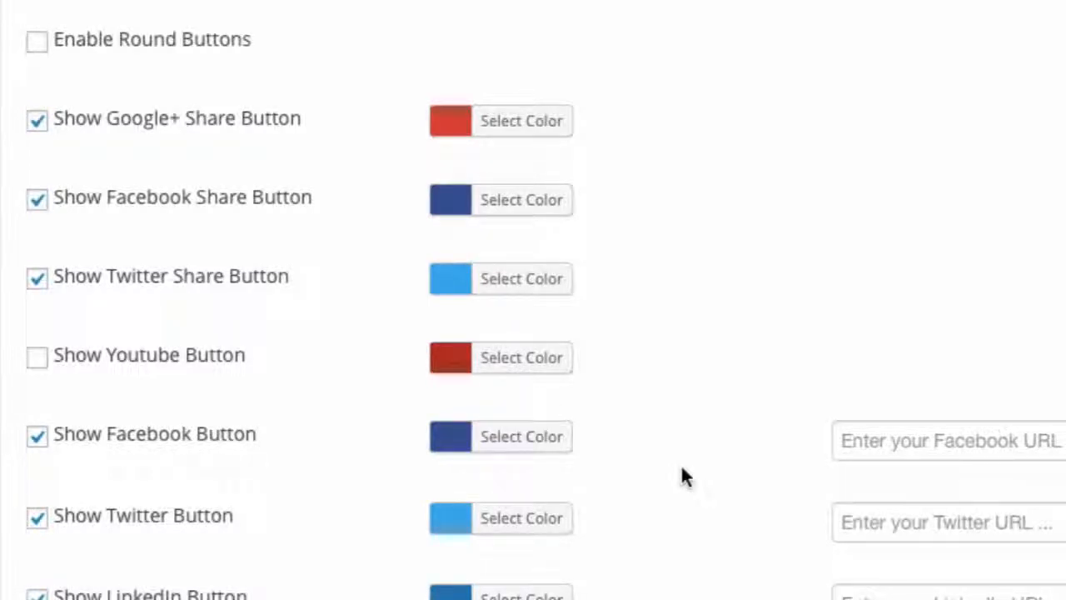
scroll(681, 463, down, 5)
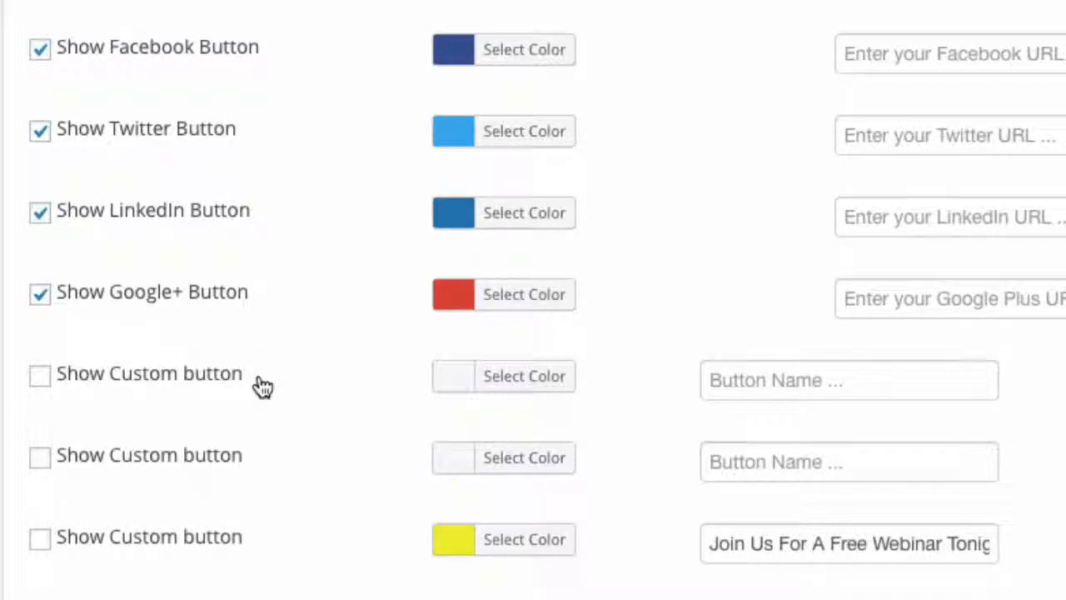
scroll(262, 386, down, 7)
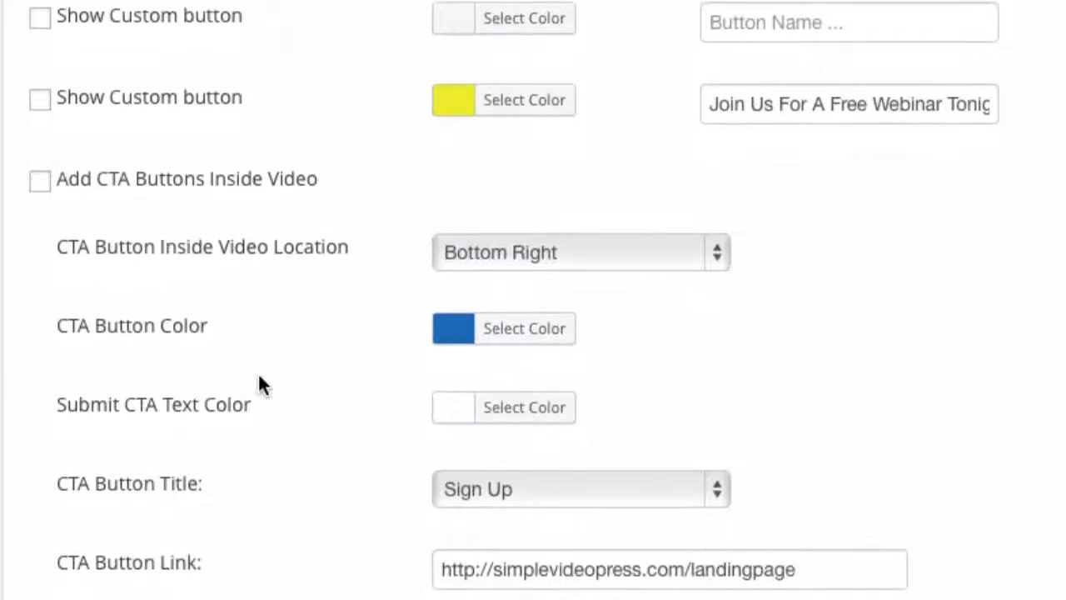
scroll(262, 386, down, 1)
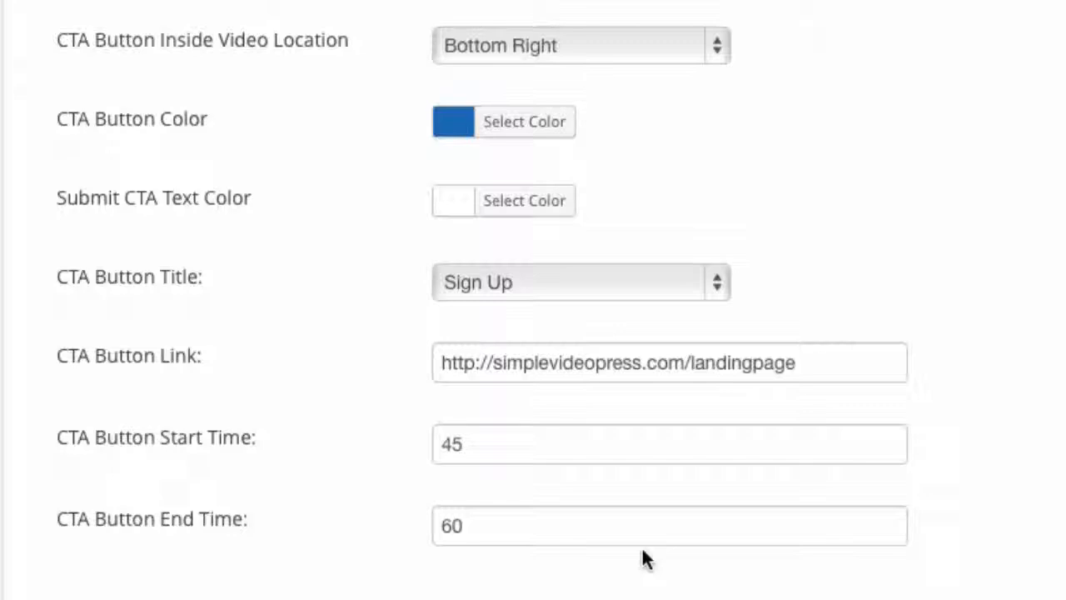
- Check the placement choices for the opt-in box, keeping Below and In Video
scroll(516, 472, up, 1)
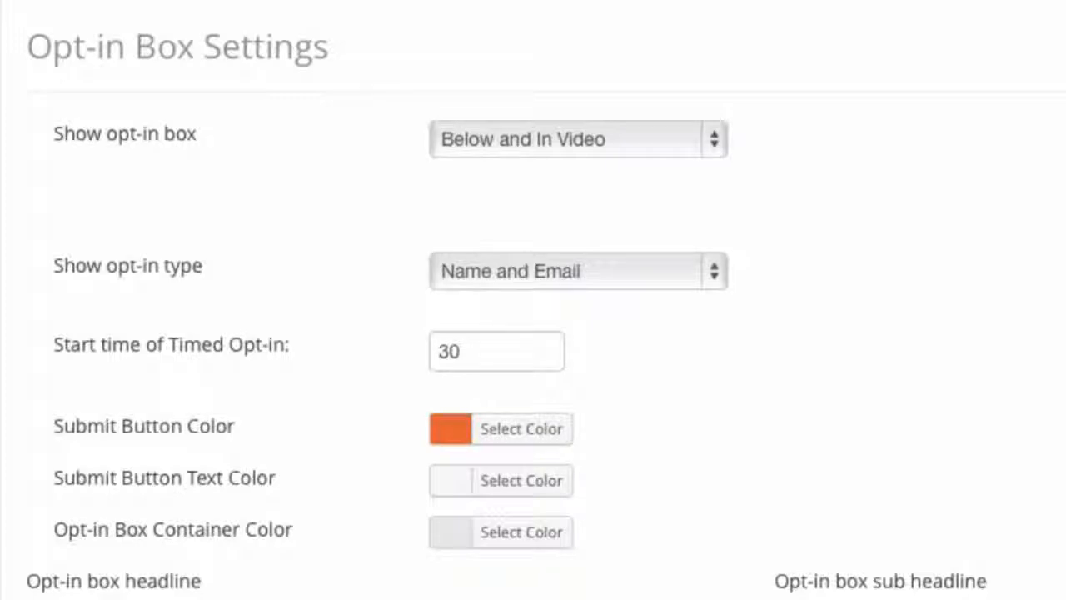
click(680, 155)
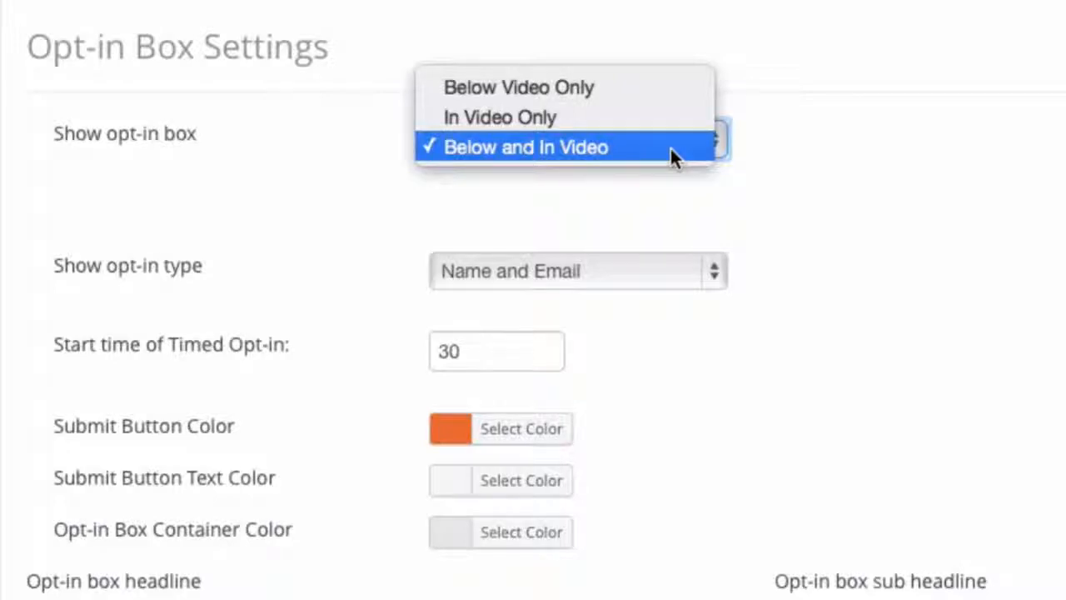
click(797, 200)
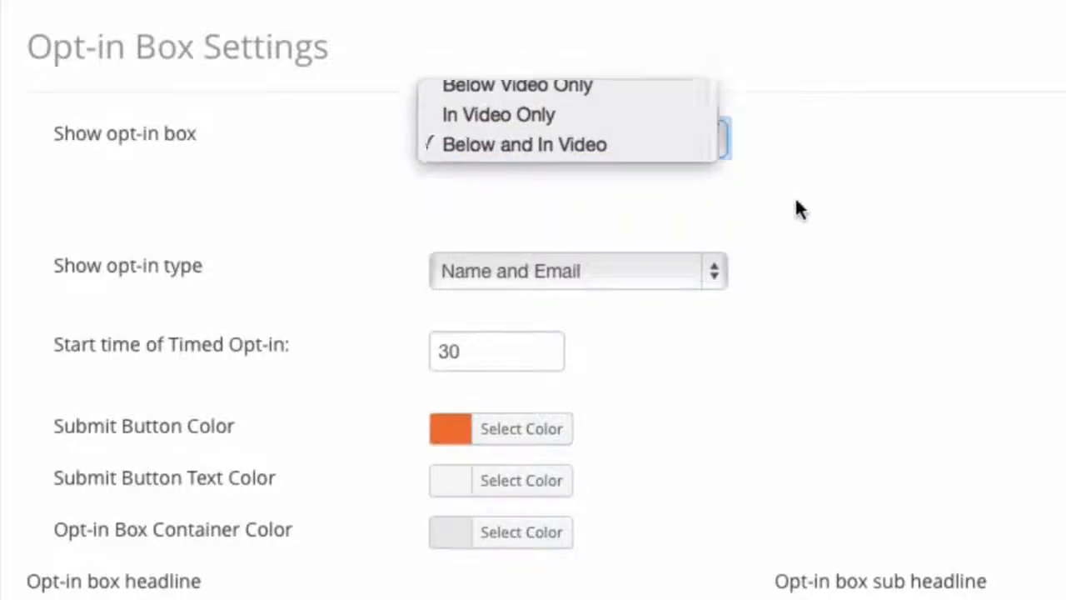
- Review the opt-in type choices, keeping Name and Email, and check the opt-in form's HTML code and submit button text
click(699, 282)
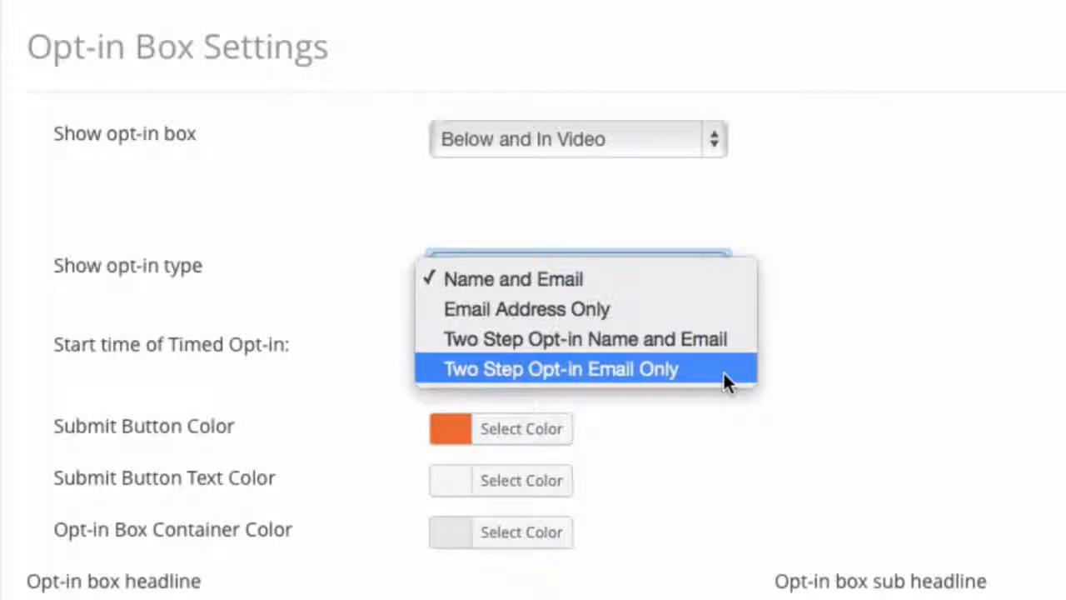
key(Escape)
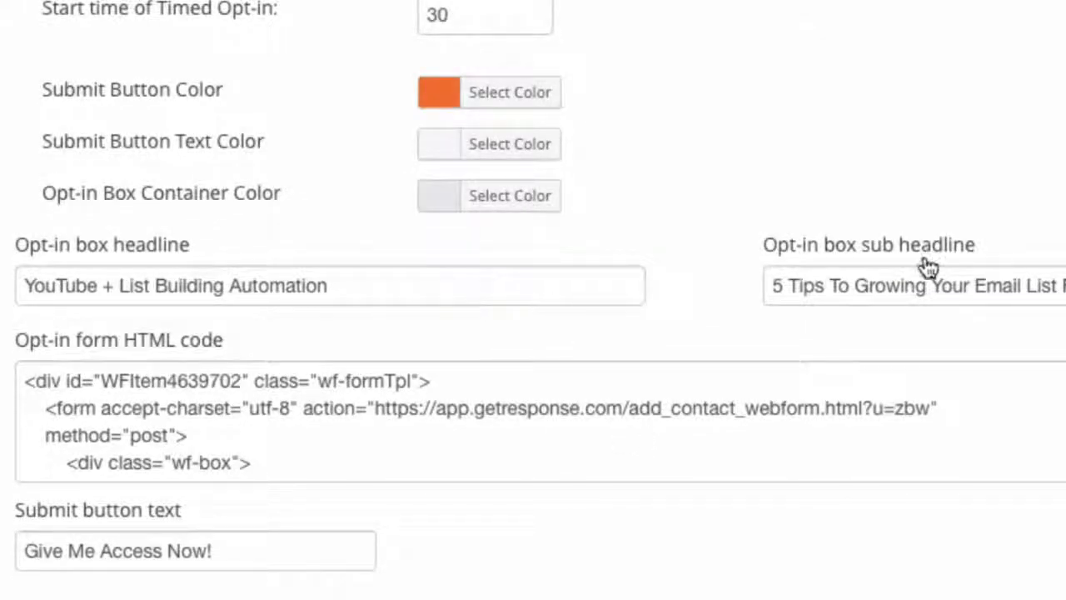
click(995, 435)
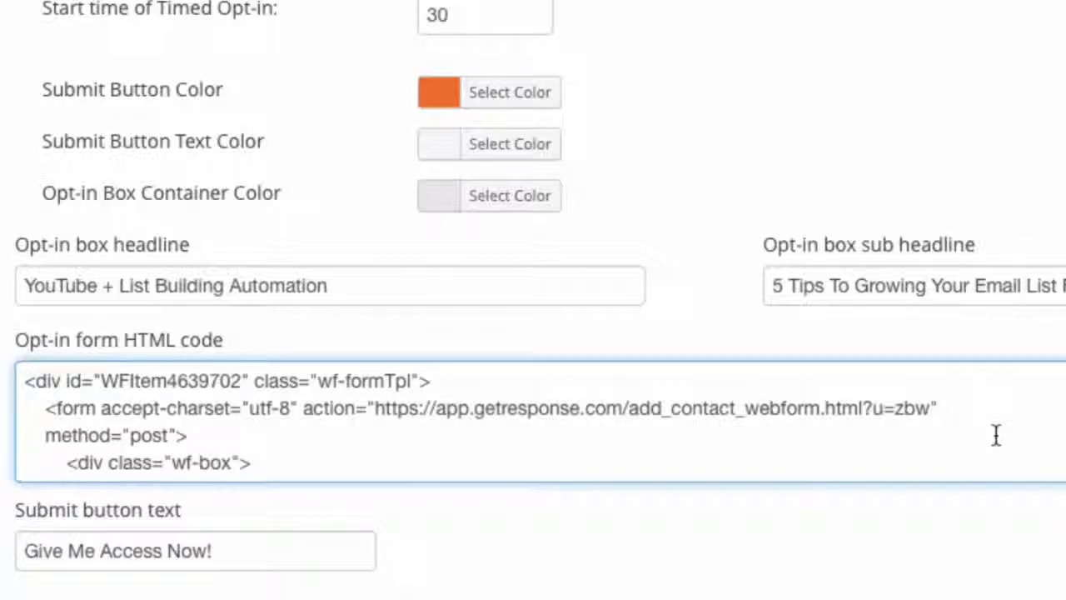
click(226, 558)
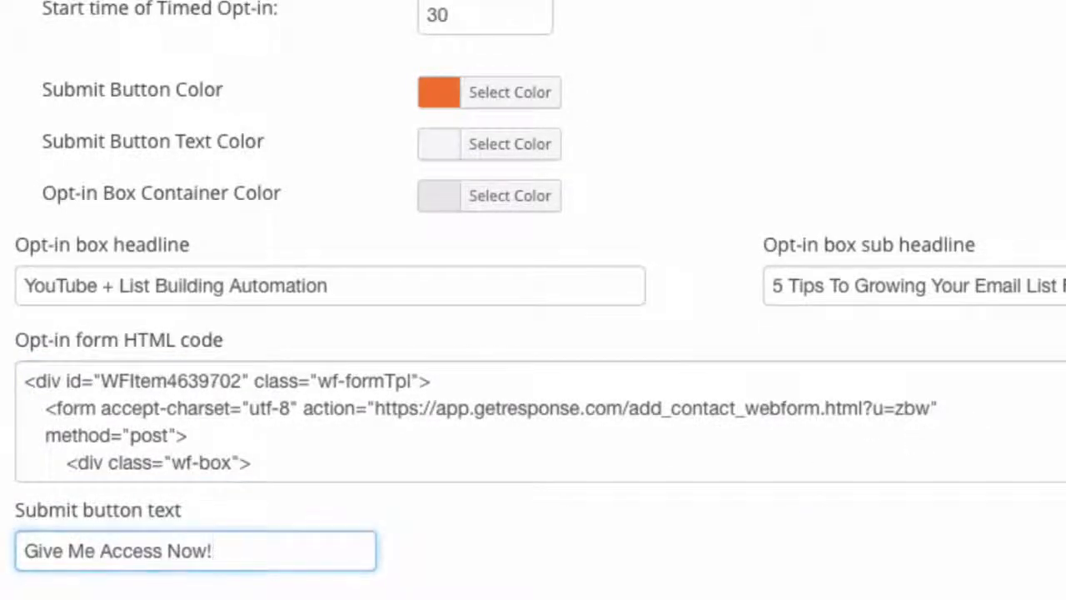
click(51, 597)
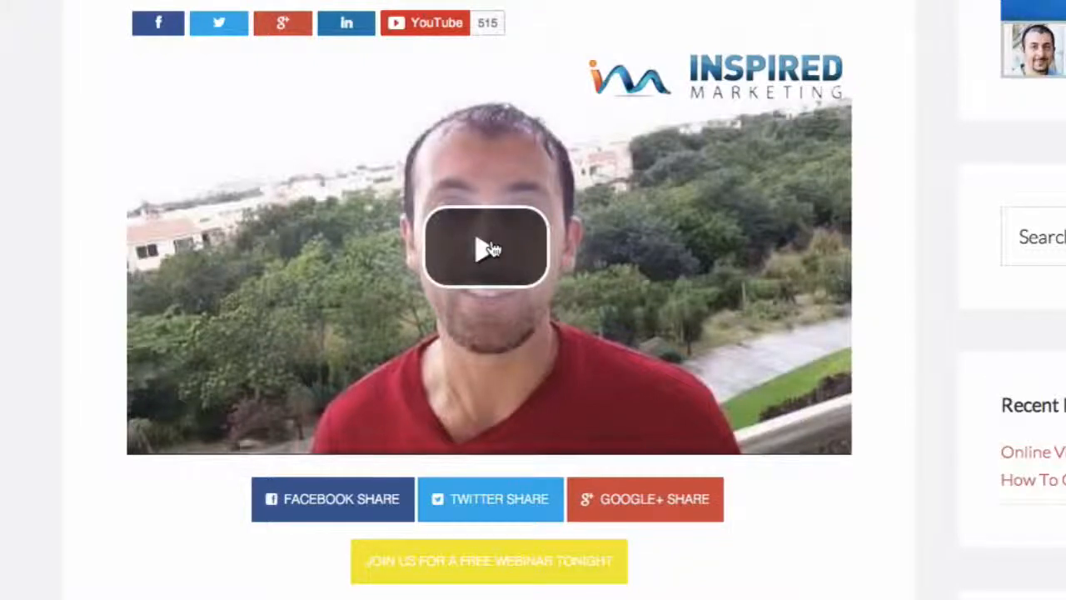
- Play the post's video, dismiss the in-video opt-in form, and continue playback to examine the in-video call-to-action button and player controls
click(491, 250)
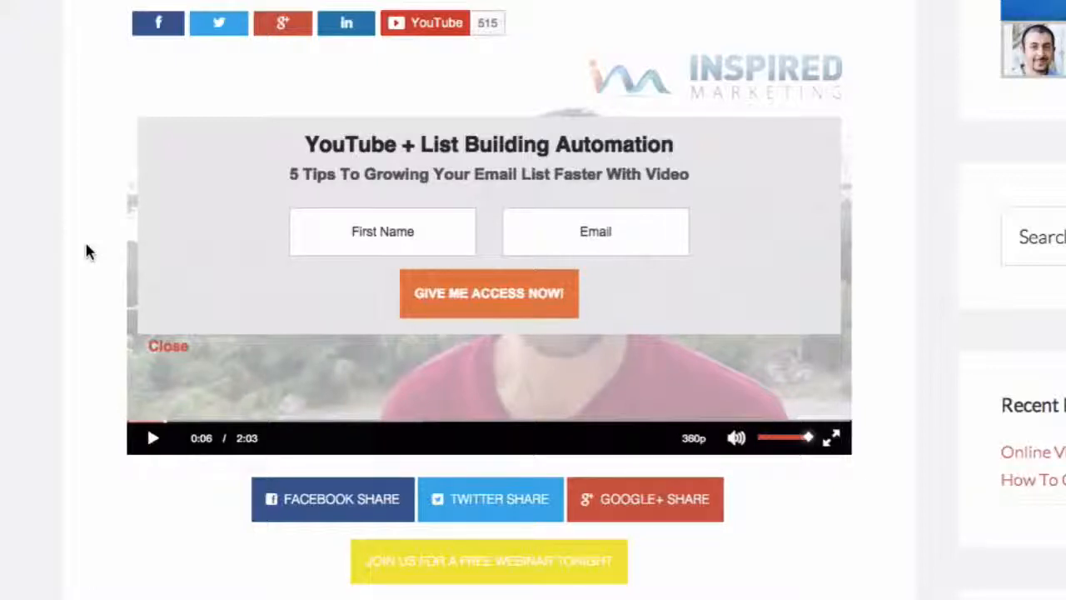
click(170, 347)
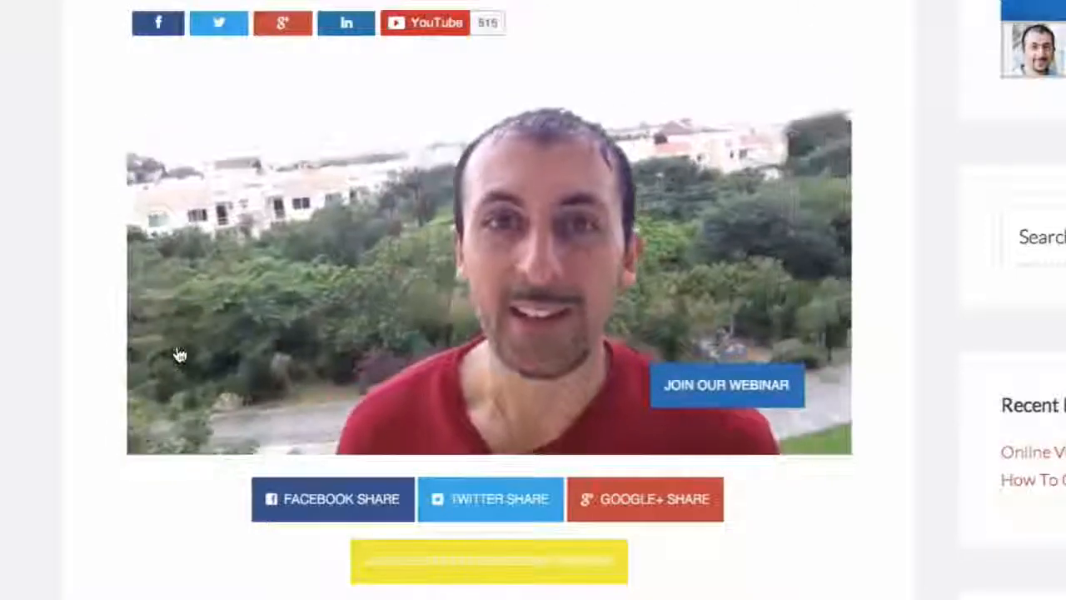
mouse_move(154, 444)
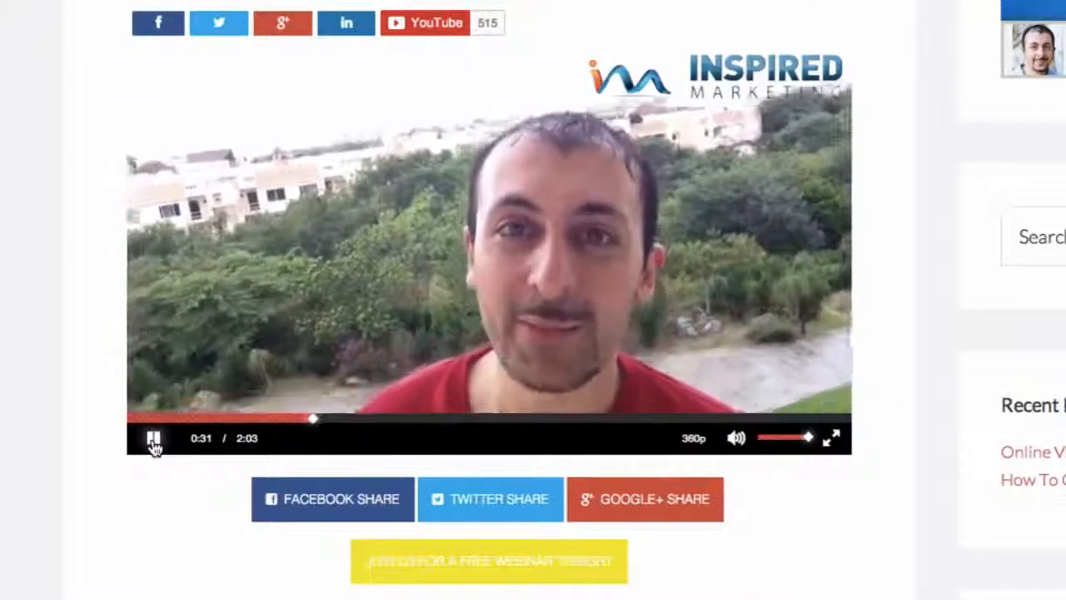